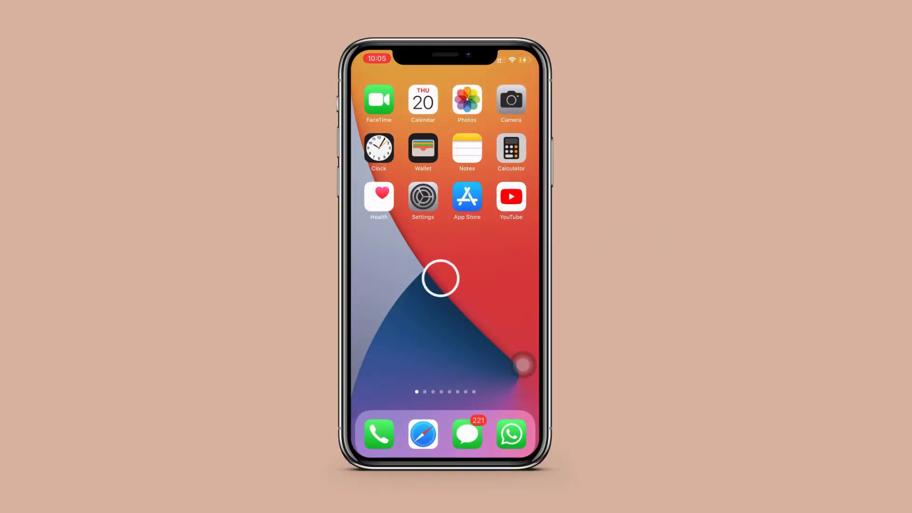
- Search 'timer' in Spotlight to reach the Clock app's Timer screen
{"action": "left_click_drag", "start_coordinate": [439, 275], "coordinate": [433, 304]}
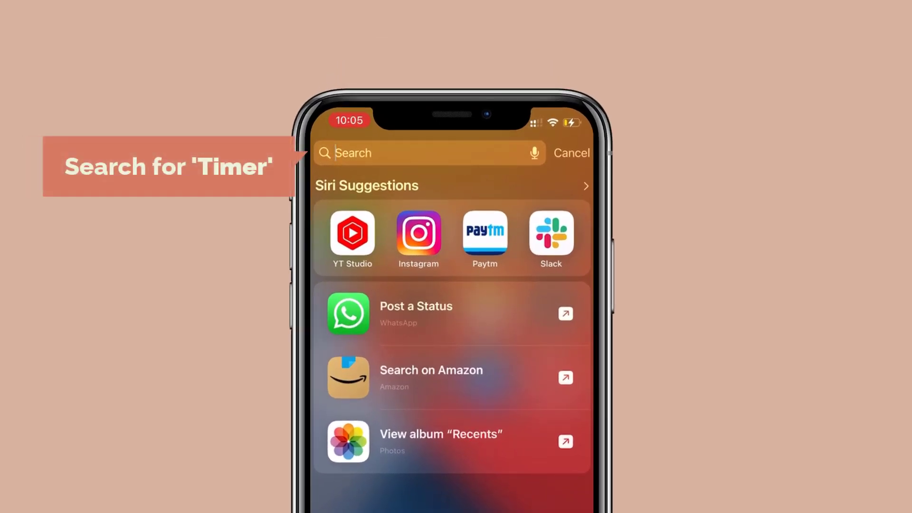
{"action": "type", "text": "t"}
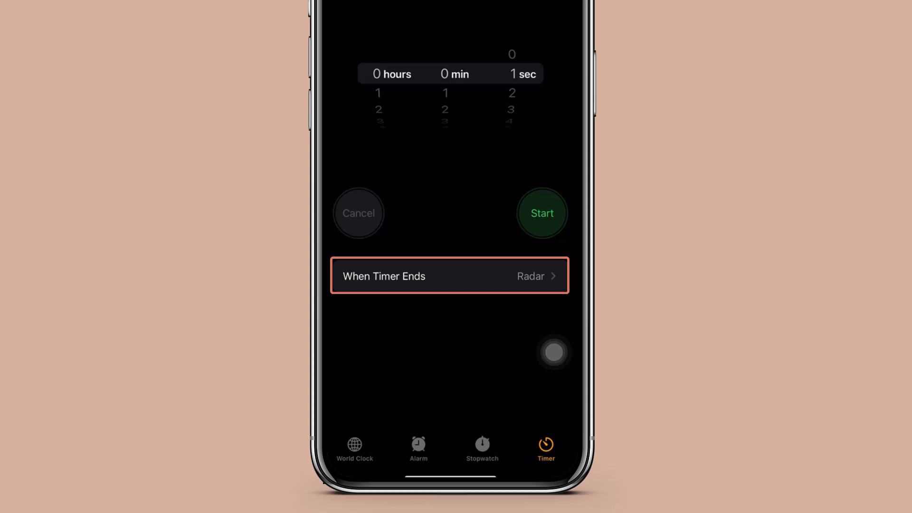
- Change the timer's When Timer Ends option from Radar to Stop Playing
{"action": "left_click", "coordinate": [451, 275]}
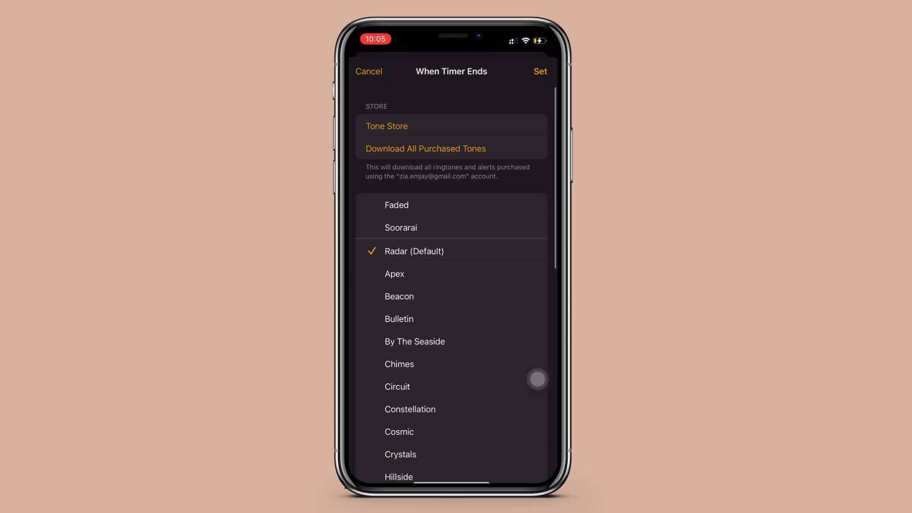
{"action": "scroll", "coordinate": [537, 379], "scroll_direction": "down", "scroll_amount": 15}
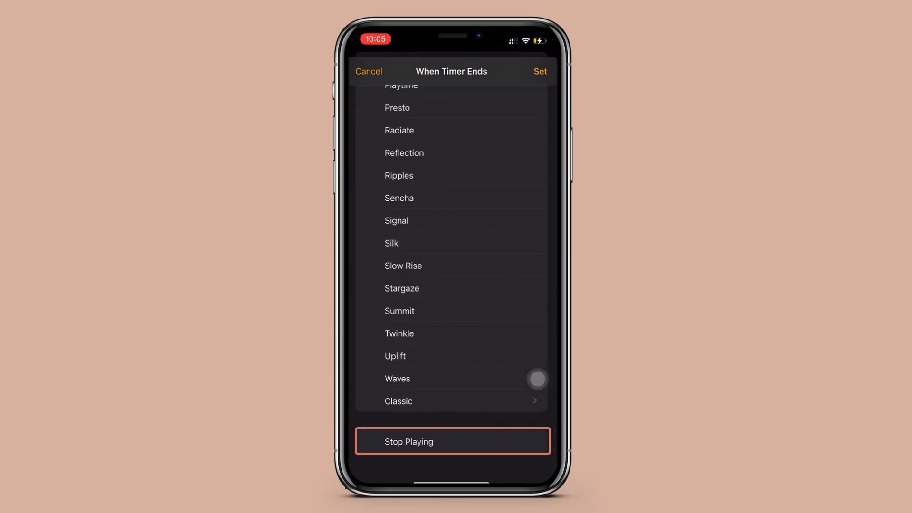
{"action": "left_click", "coordinate": [459, 441]}
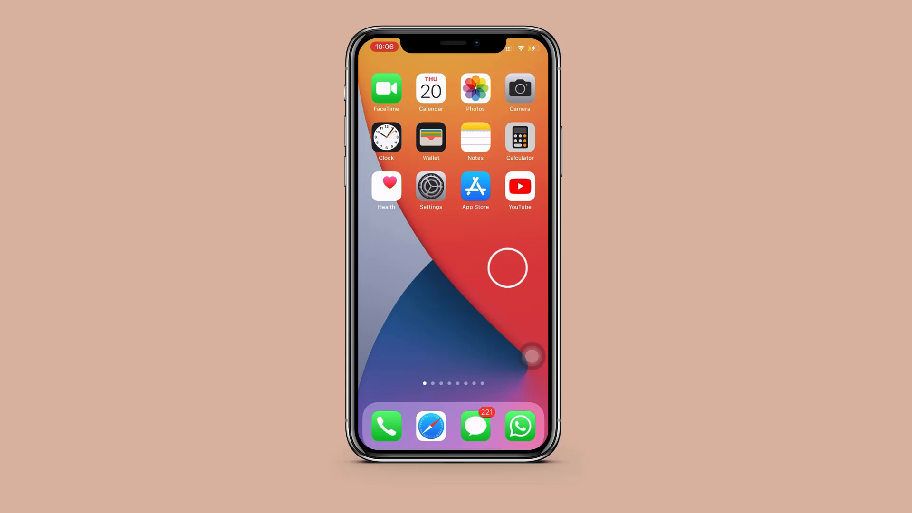
- Search 'shortcuts' in Spotlight so the Shortcuts app appears as the top hit
{"action": "left_click_drag", "start_coordinate": [452, 277], "coordinate": [452, 328]}
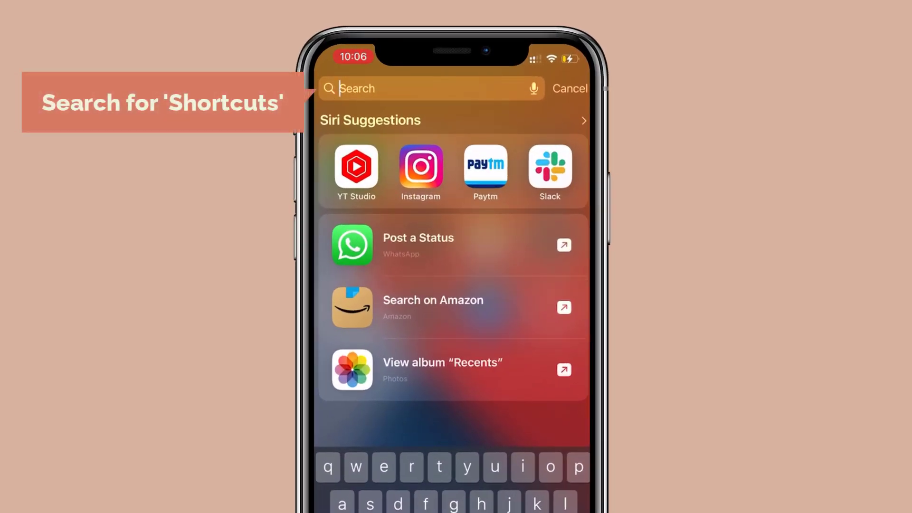
{"action": "type", "text": "shortcuts"}
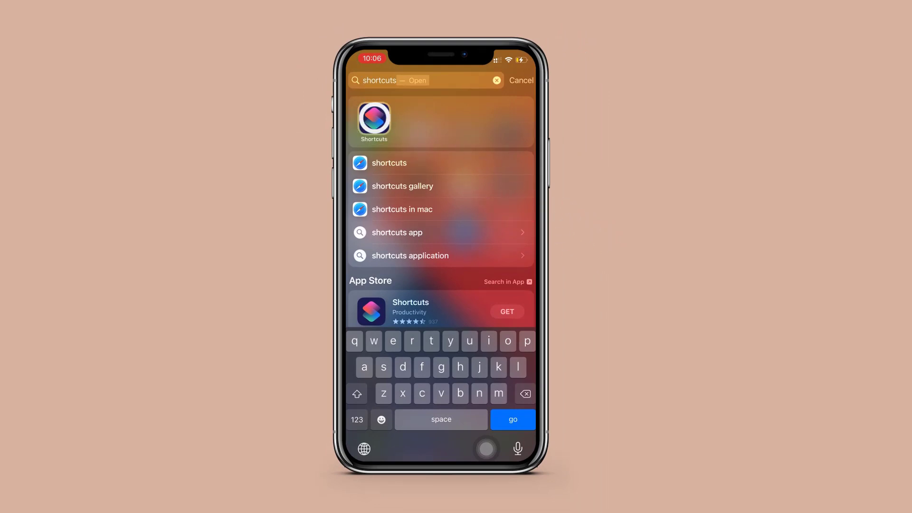
- Launch Shortcuts, create a personal automation, and scroll the trigger list to App
{"action": "left_click", "coordinate": [374, 118]}
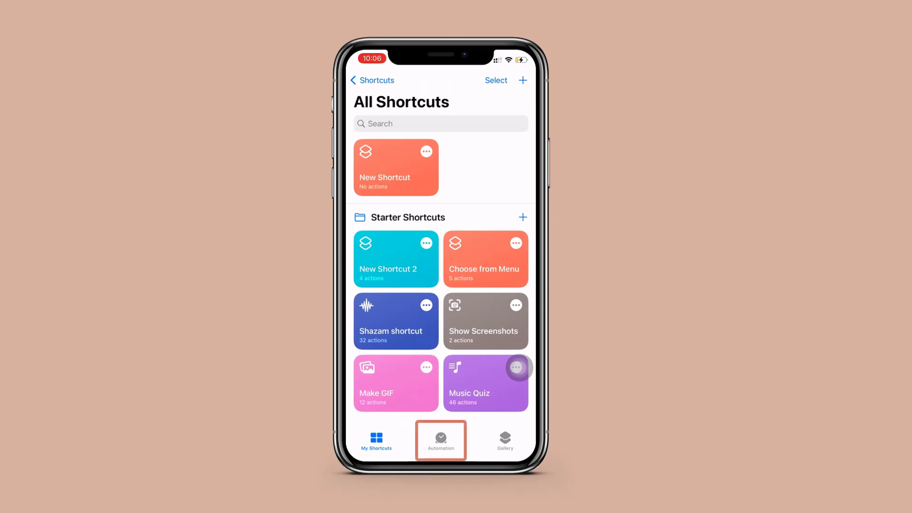
{"action": "left_click", "coordinate": [440, 438]}
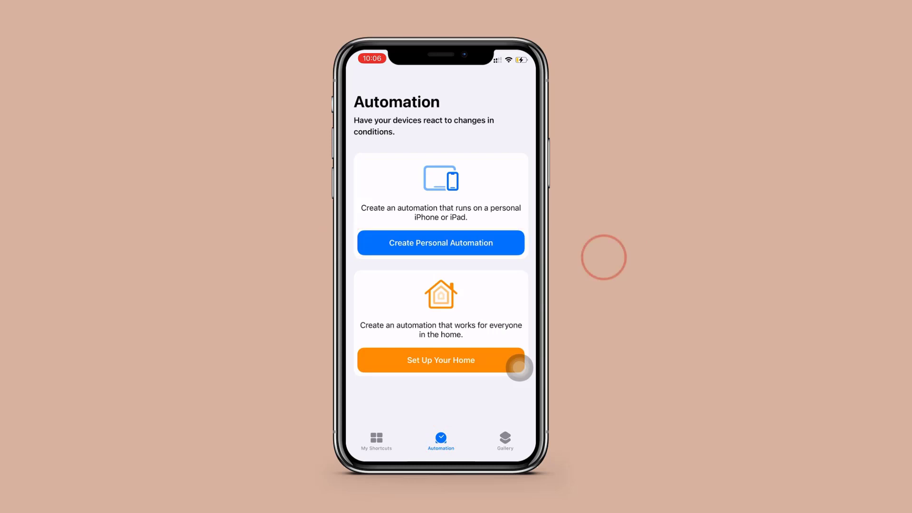
{"action": "left_click", "coordinate": [441, 242]}
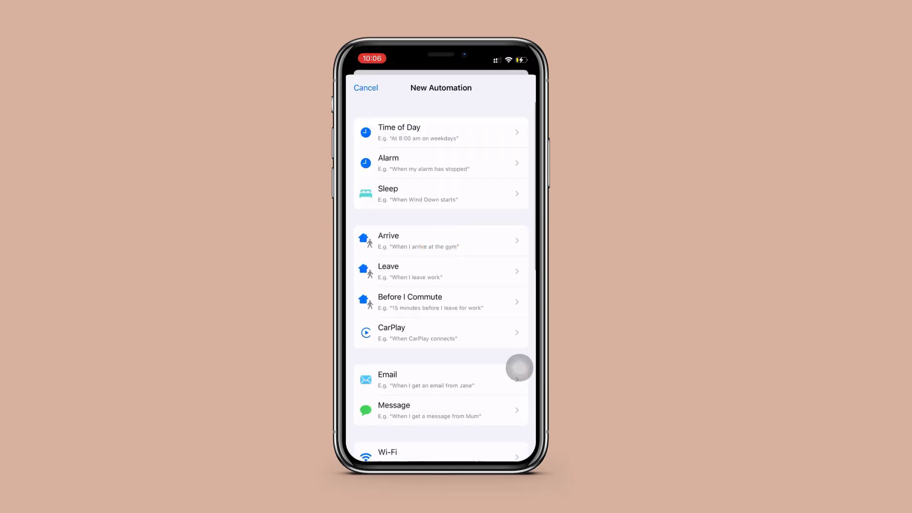
{"action": "scroll", "coordinate": [519, 367], "scroll_direction": "down", "scroll_amount": 5}
{"action": "scroll", "coordinate": [519, 368], "scroll_direction": "down", "scroll_amount": 8}
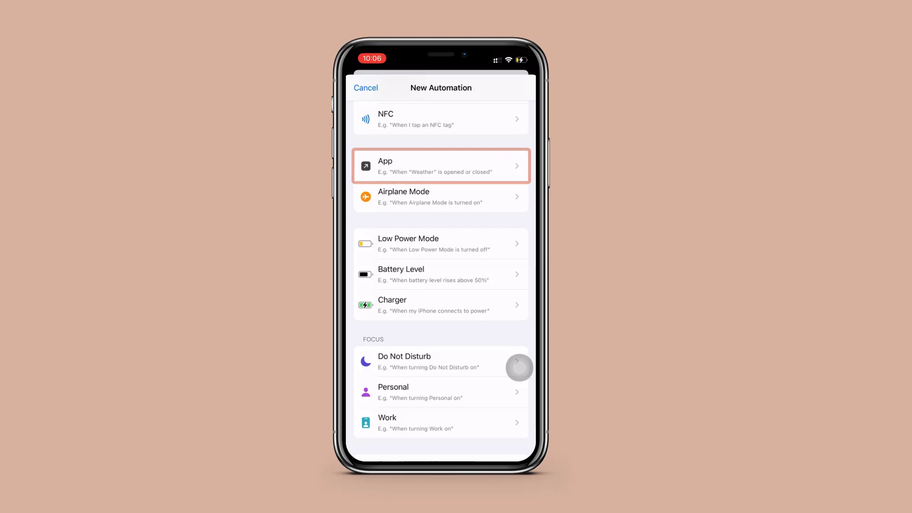
- Set the automation's App trigger to Photos with Is Opened checked
{"action": "left_click", "coordinate": [458, 168]}
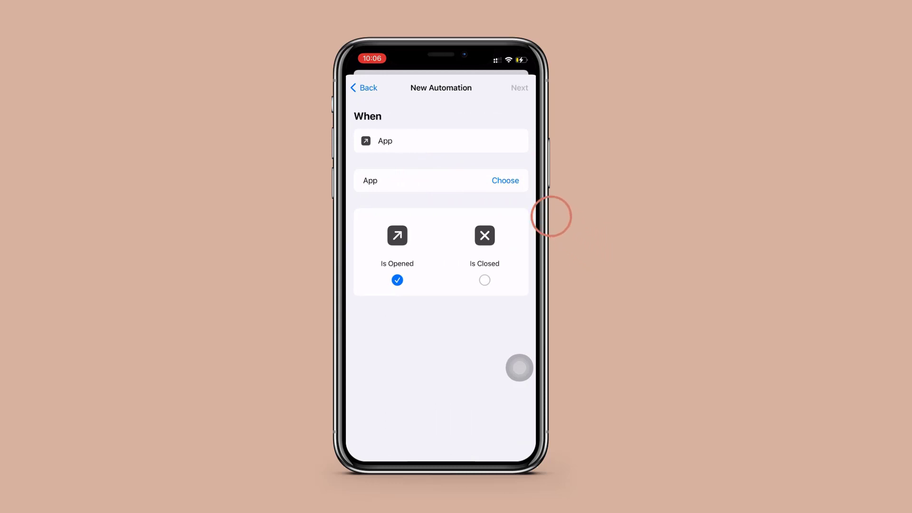
{"action": "left_click", "coordinate": [505, 181]}
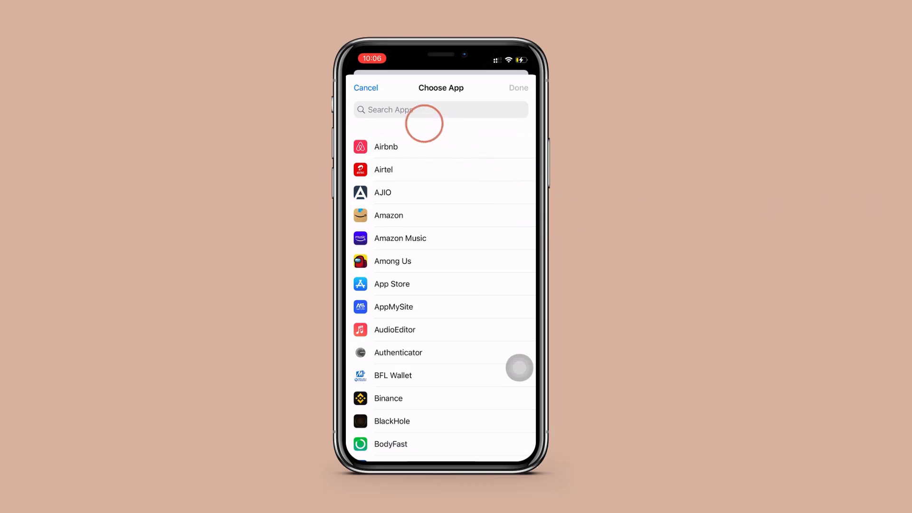
{"action": "left_click", "coordinate": [402, 109]}
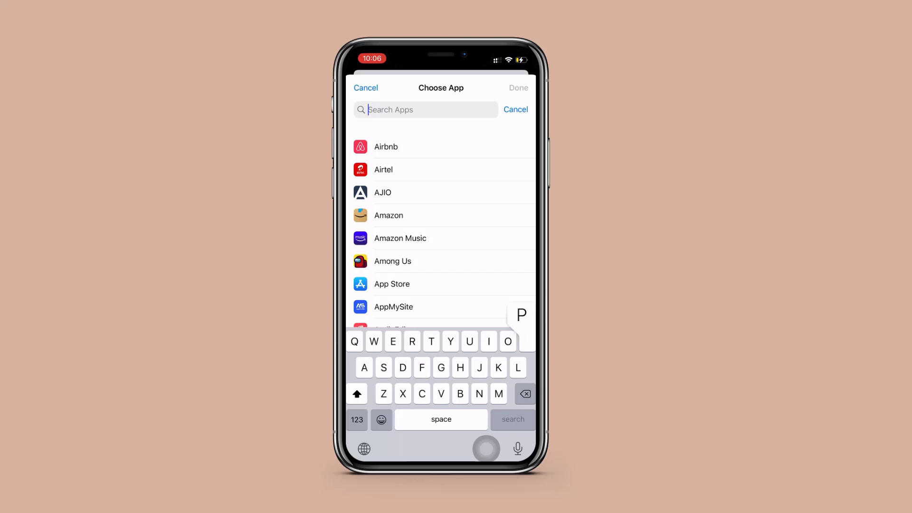
{"action": "type", "text": "Photos"}
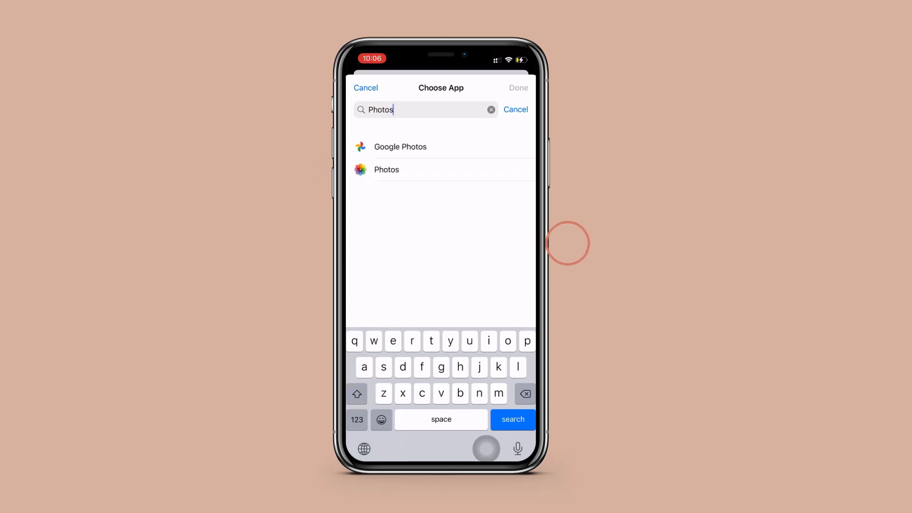
{"action": "left_click", "coordinate": [380, 170]}
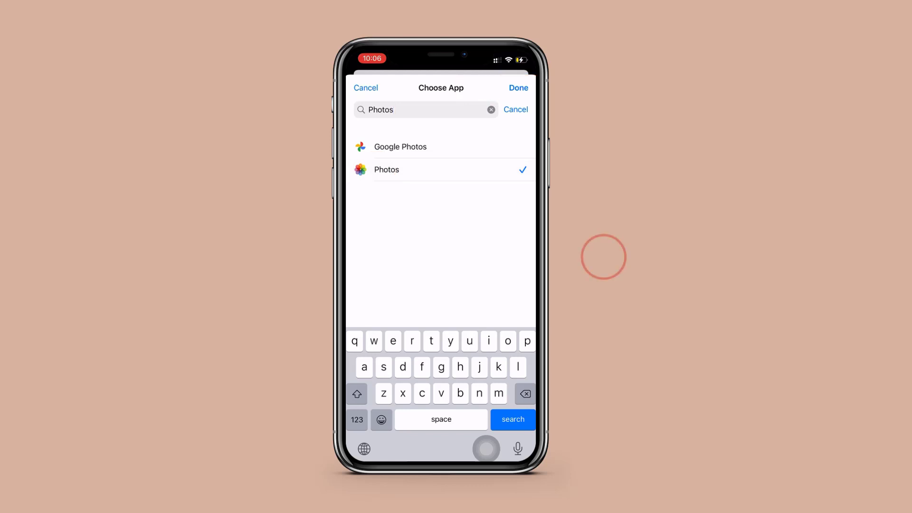
{"action": "left_click", "coordinate": [518, 87]}
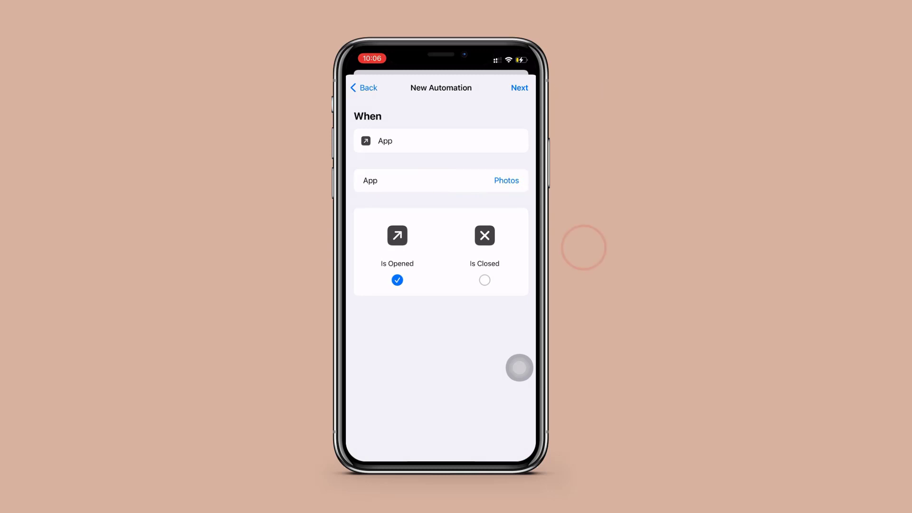
{"action": "left_click", "coordinate": [519, 87]}
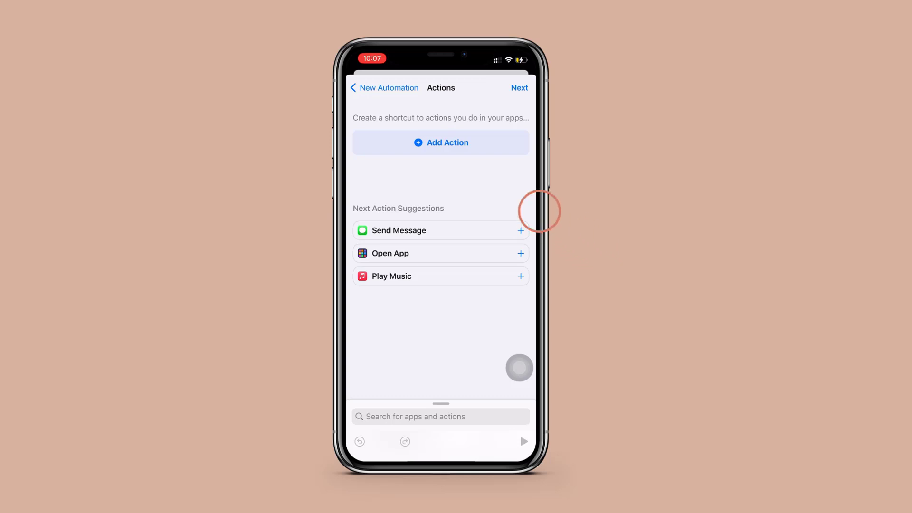
- Add a Start Timer action and change its duration from 30 to 1 second
{"action": "left_click", "coordinate": [442, 143]}
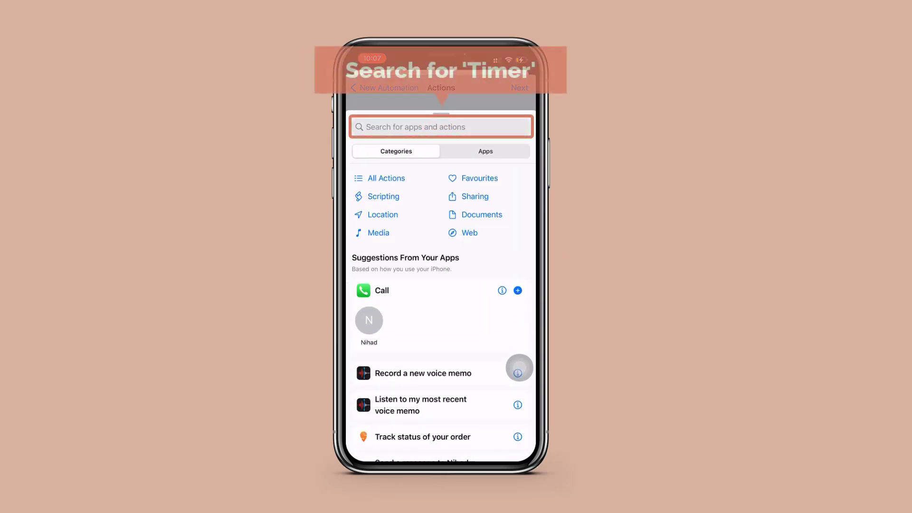
{"action": "left_click", "coordinate": [413, 127]}
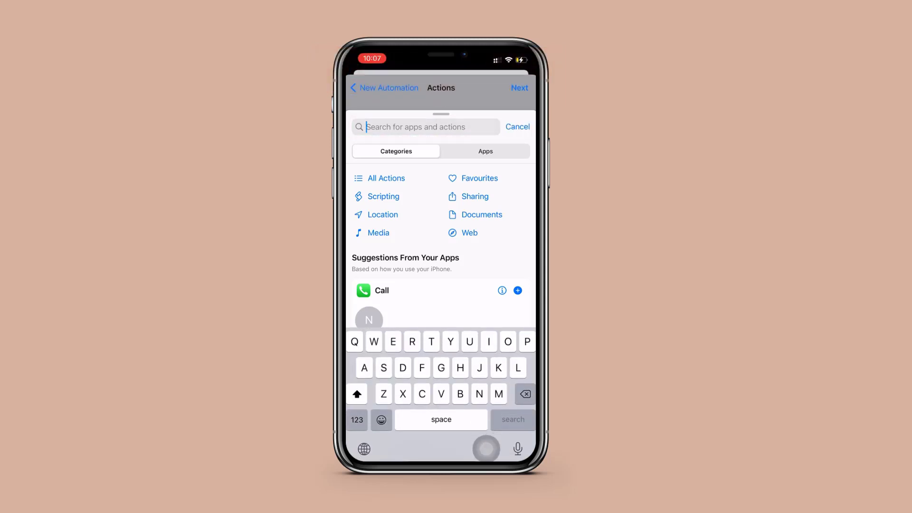
{"action": "type", "text": "Timer"}
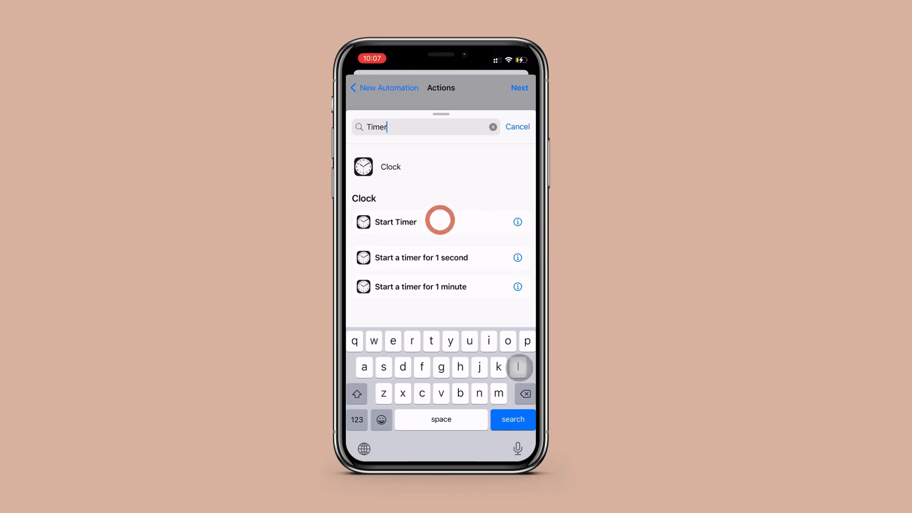
{"action": "left_click", "coordinate": [460, 223]}
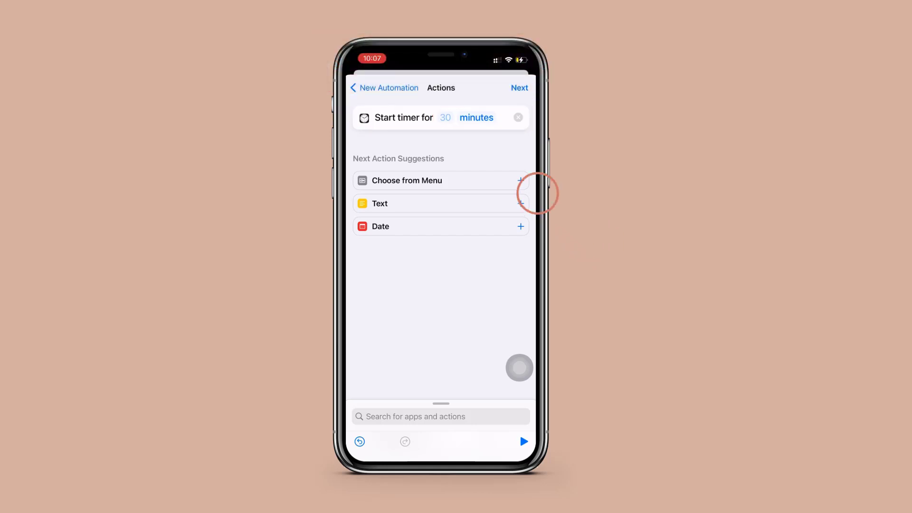
{"action": "left_click", "coordinate": [446, 117]}
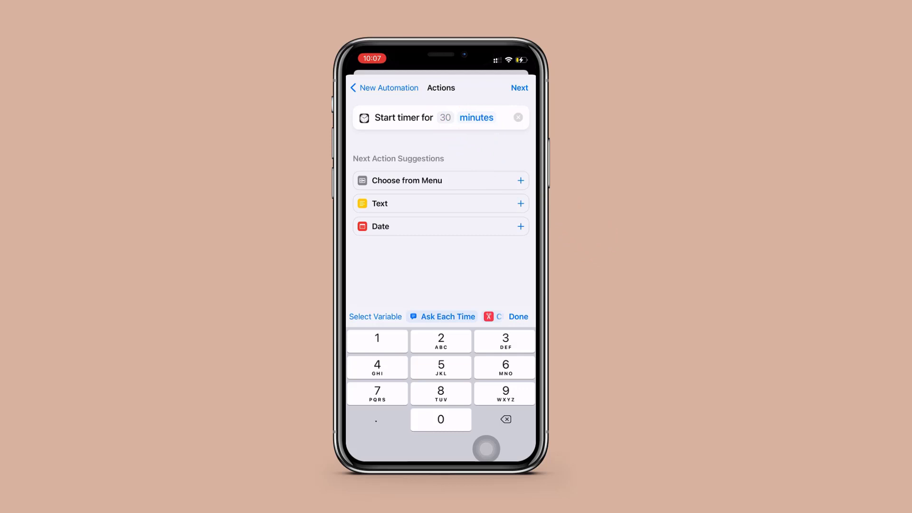
{"action": "type", "text": "1"}
{"action": "left_click", "coordinate": [476, 117]}
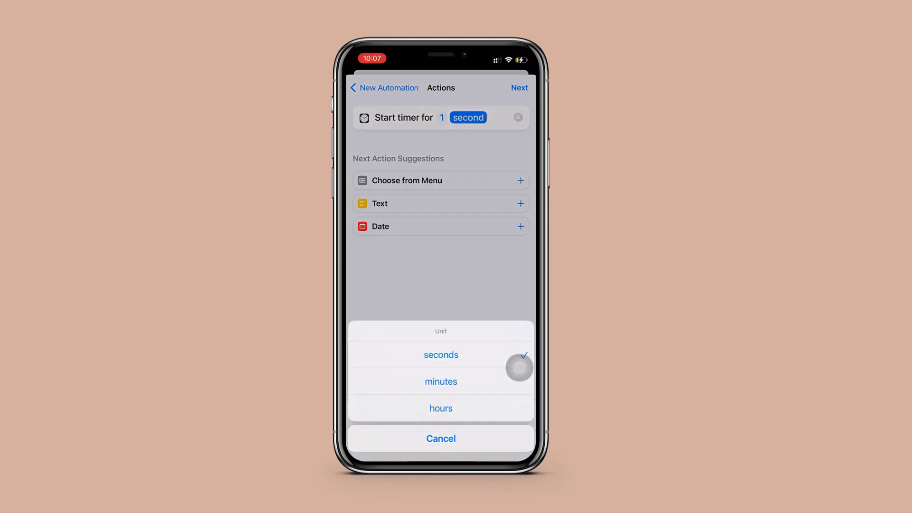
{"action": "left_click", "coordinate": [519, 365]}
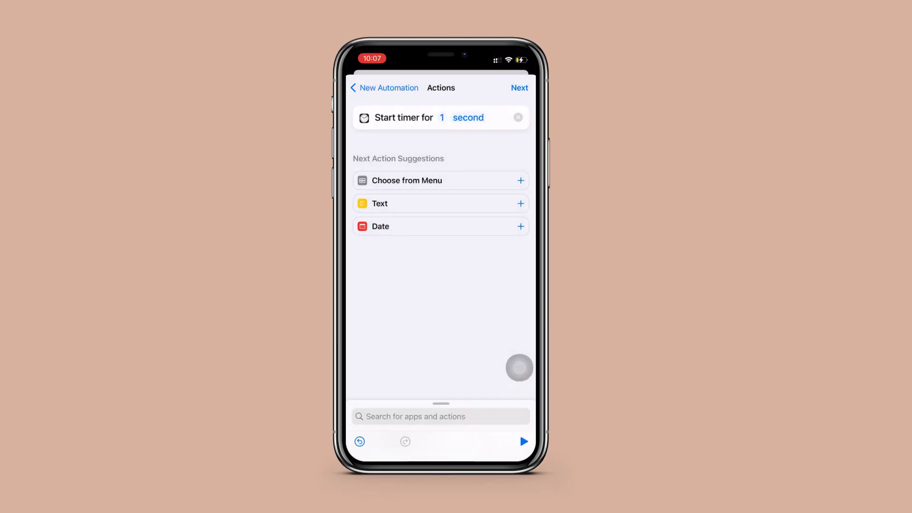
- Turn off Ask Before Running, confirm Don't Ask, and save the automation
{"action": "left_click", "coordinate": [520, 87]}
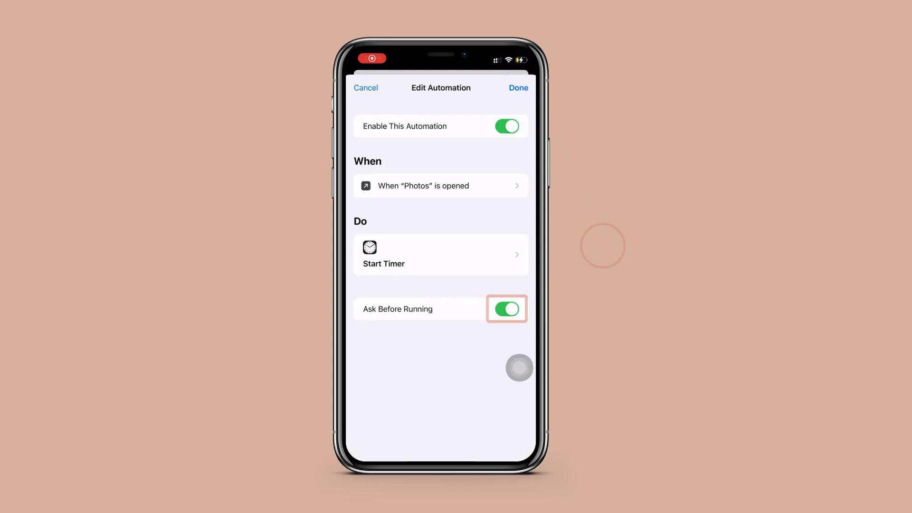
{"action": "left_click", "coordinate": [507, 309]}
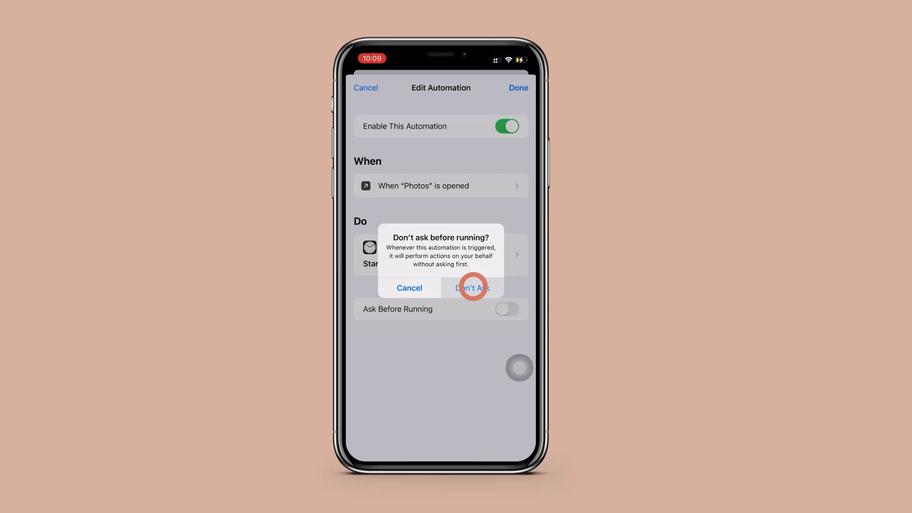
{"action": "left_click", "coordinate": [463, 287]}
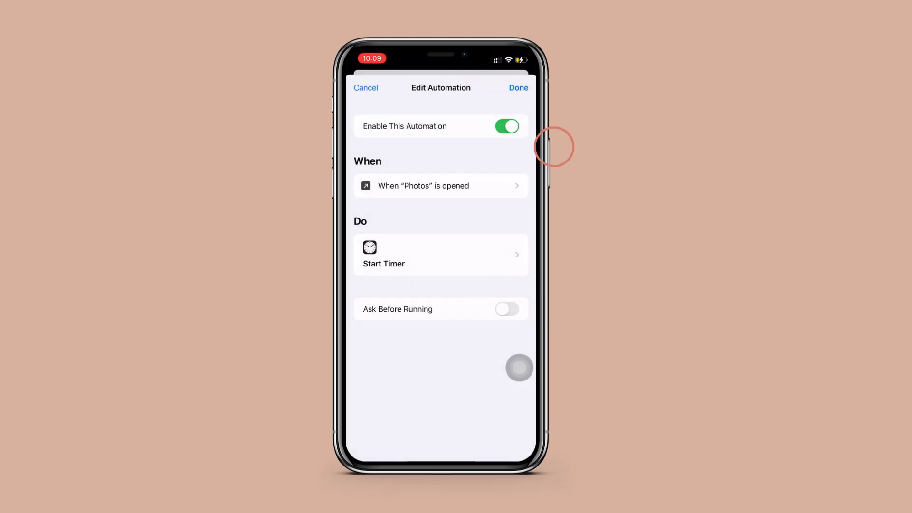
{"action": "left_click", "coordinate": [519, 87]}
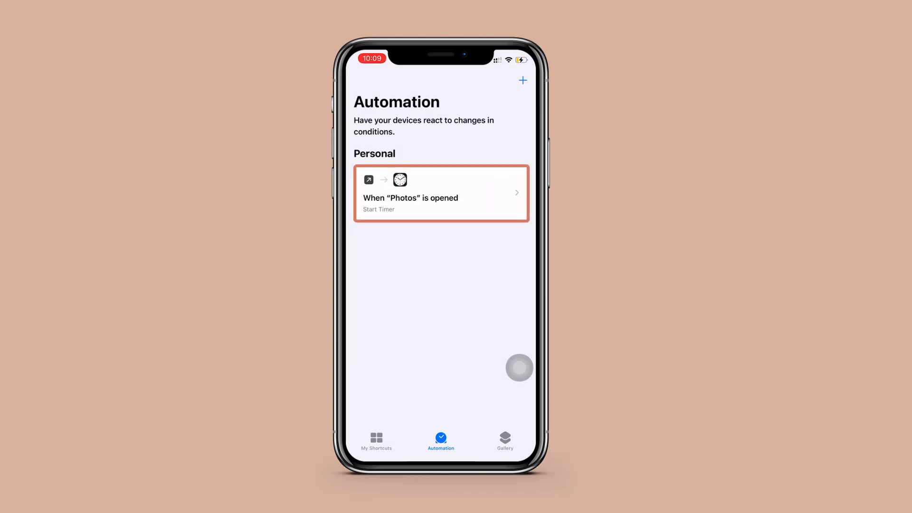